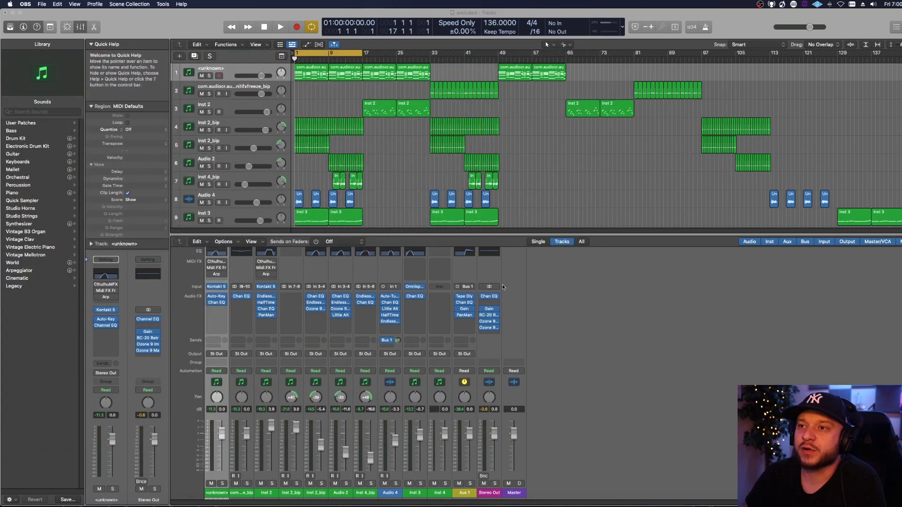
Step: Play the full beat through the opening 16-bar cycle and stop playback
{"action": "left_click", "coordinate": [568, 281]}
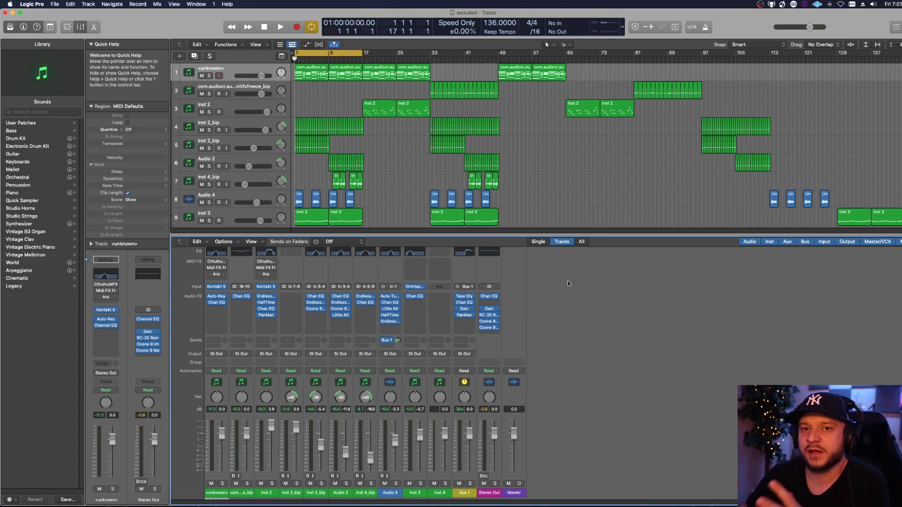
{"action": "key", "text": "space"}
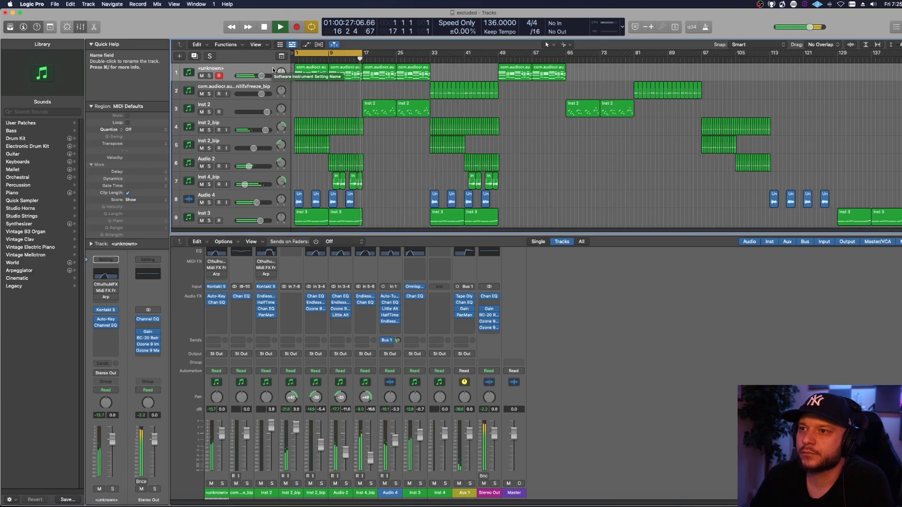
{"action": "key", "text": "space"}
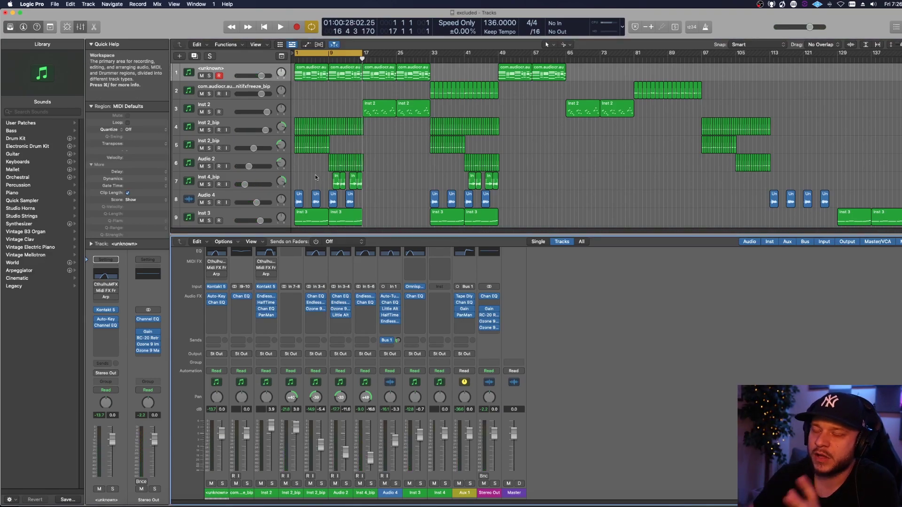
Step: Solo the four tracks from the upper Inst 2_bip through Inst 4_bip, listen to them together, and remove the solo
{"action": "left_click", "coordinate": [254, 174]}
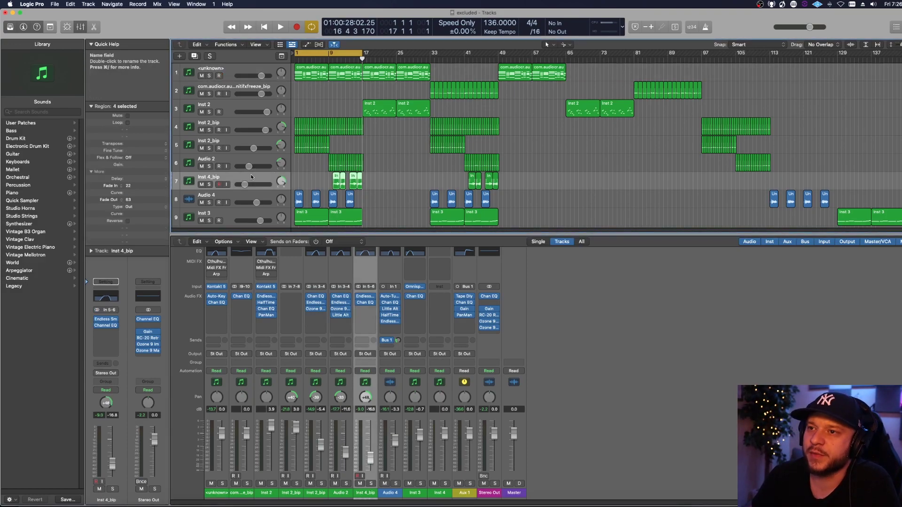
{"action": "left_click", "coordinate": [242, 122], "text": "shift"}
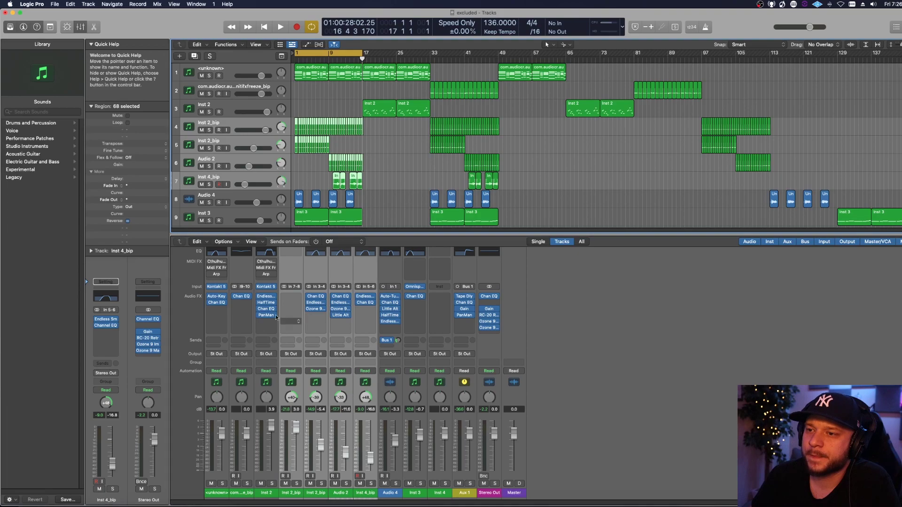
{"action": "left_click", "coordinate": [210, 185]}
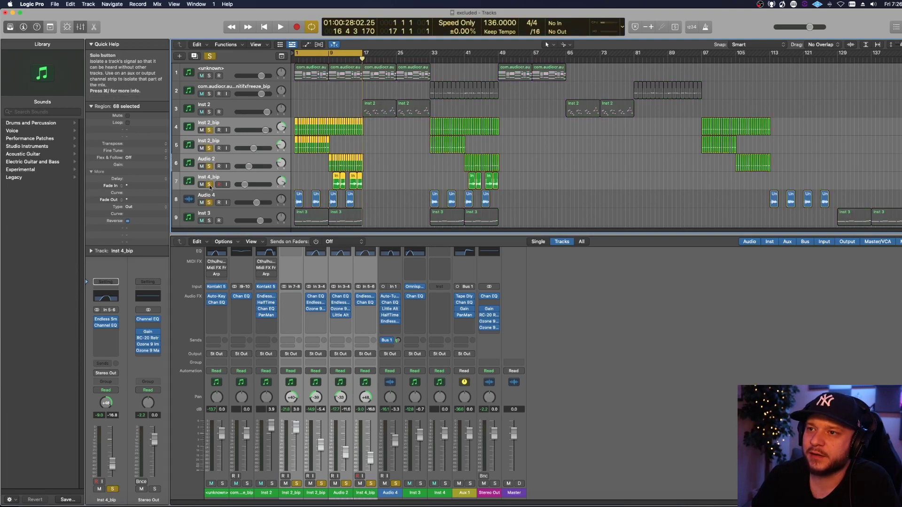
{"action": "key", "text": "space"}
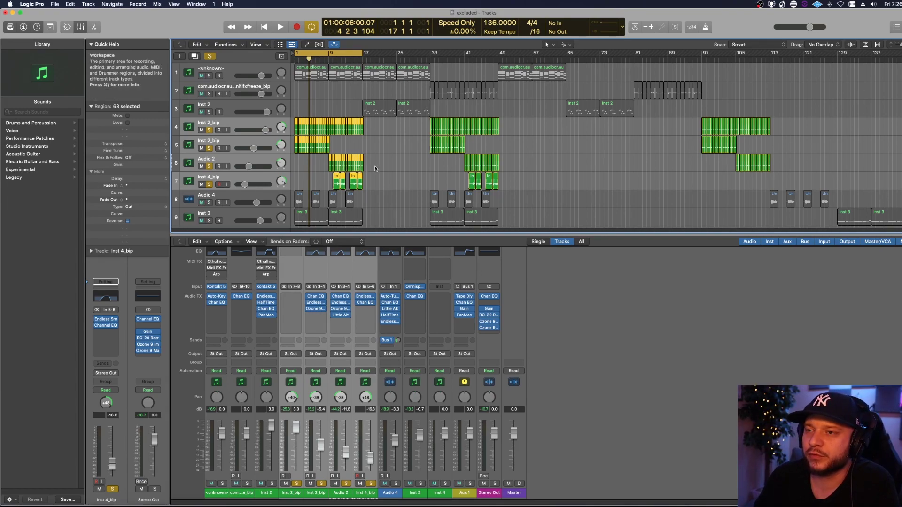
{"action": "key", "text": "space"}
{"action": "key", "text": "ctrl+s"}
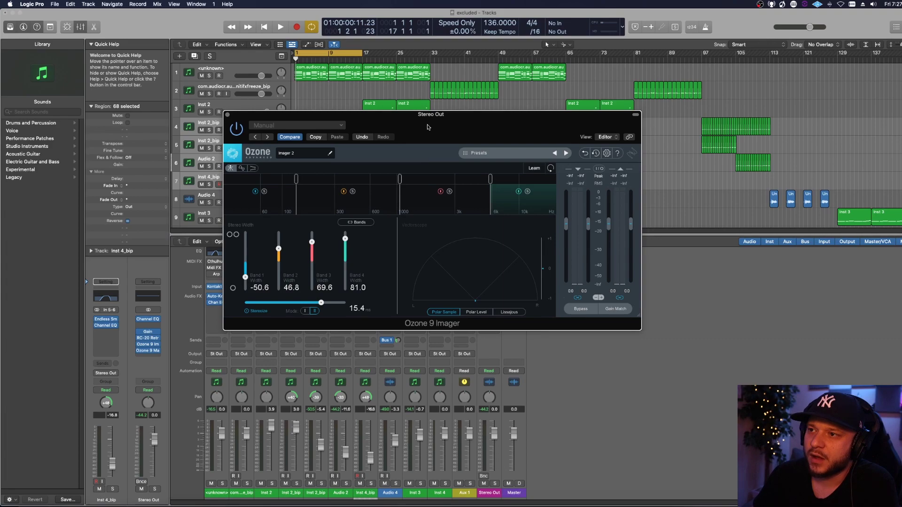
Step: Set the Band 1 width in the Stereo Out's Ozone 9 Imager to -45.6 during playback
{"action": "left_click_drag", "start_coordinate": [428, 127], "coordinate": [386, 134]}
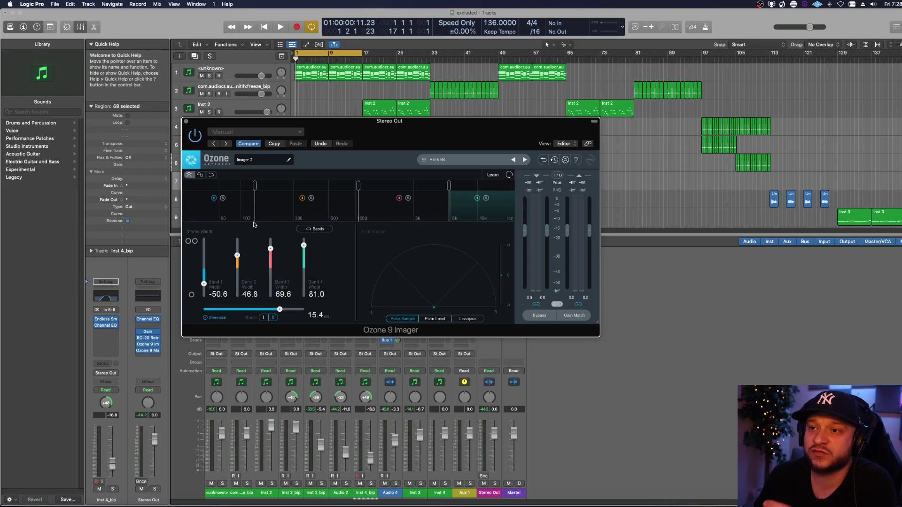
{"action": "mouse_move", "coordinate": [254, 224]}
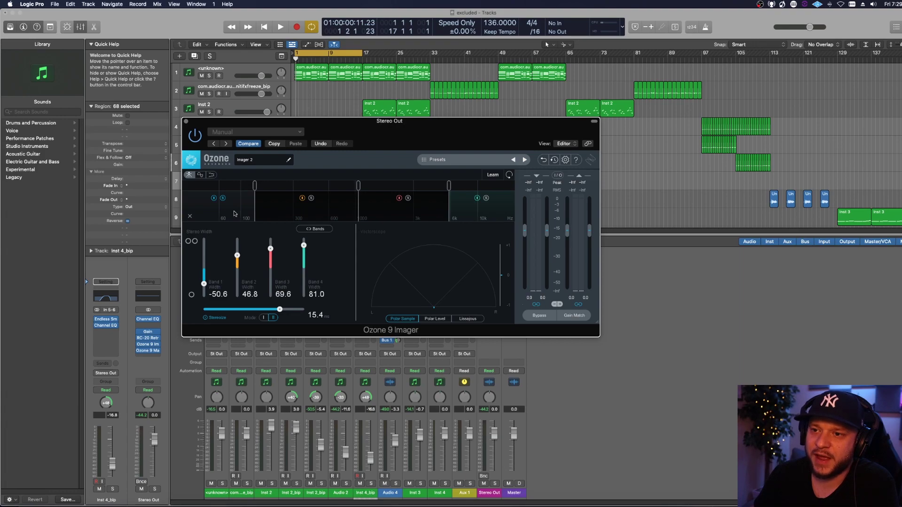
{"action": "key", "text": "space"}
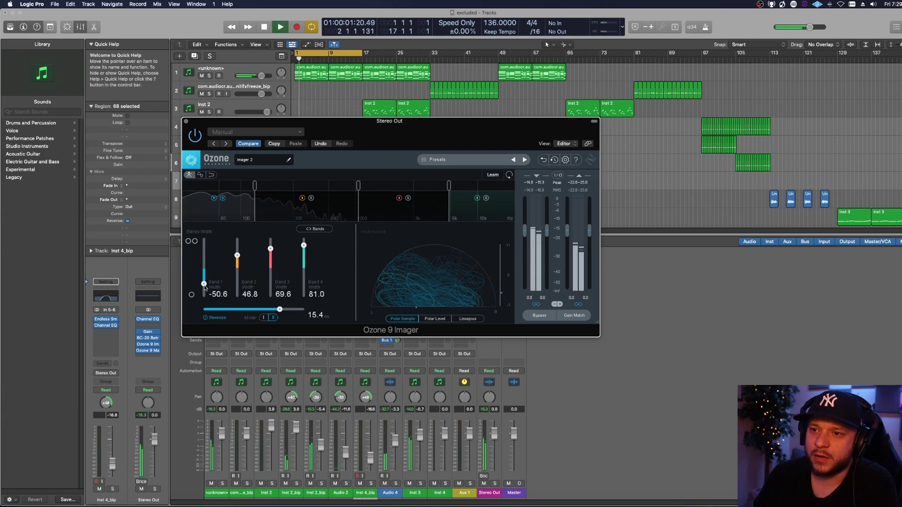
{"action": "mouse_move", "coordinate": [204, 285]}
{"action": "left_mouse_down"}
{"action": "mouse_move", "coordinate": [205, 263]}
{"action": "mouse_move", "coordinate": [205, 282]}
{"action": "left_mouse_up"}
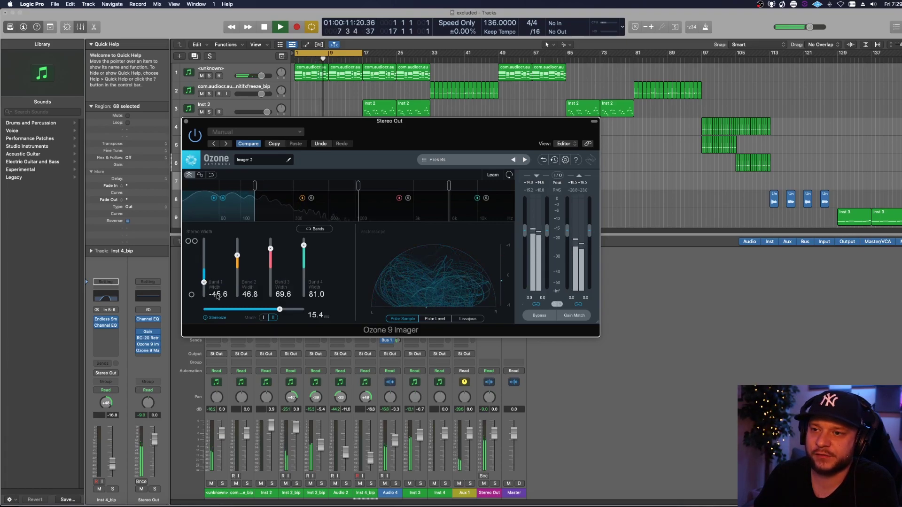
Step: Solo Band 2 in the Imager, try its width at -82.3 during playback, and settle on 40.5
{"action": "left_click", "coordinate": [310, 198]}
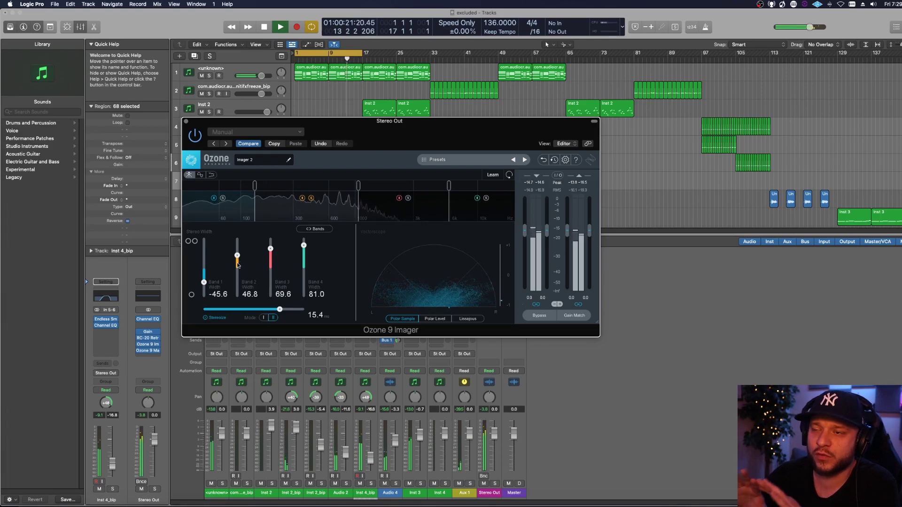
{"action": "key", "text": "space"}
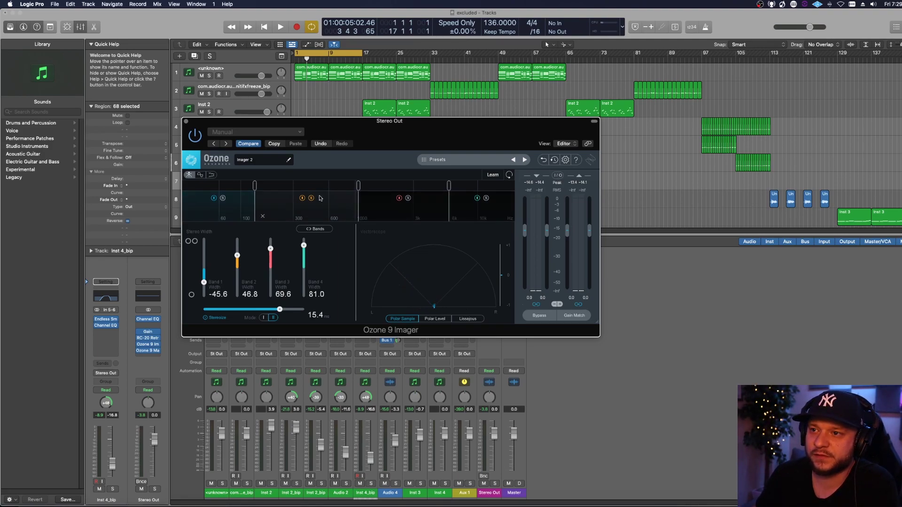
{"action": "key", "text": "space"}
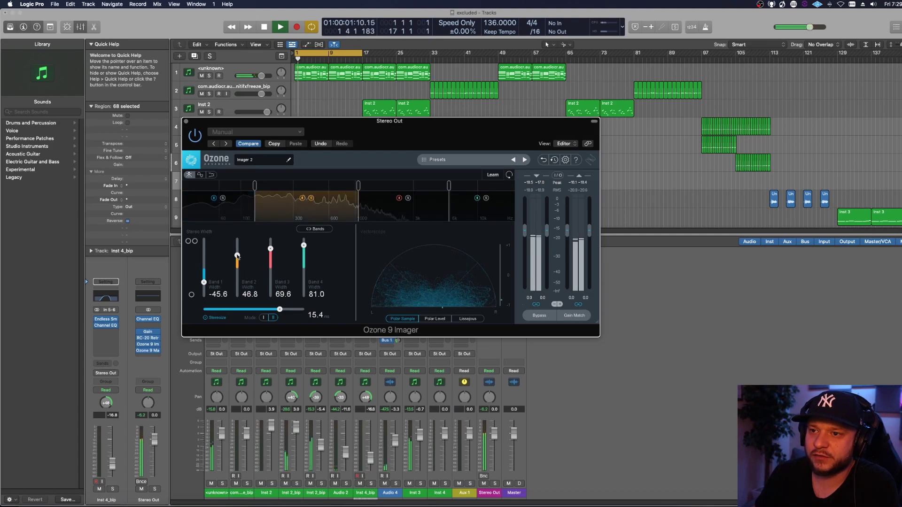
{"action": "left_click_drag", "start_coordinate": [237, 255], "coordinate": [239, 294]}
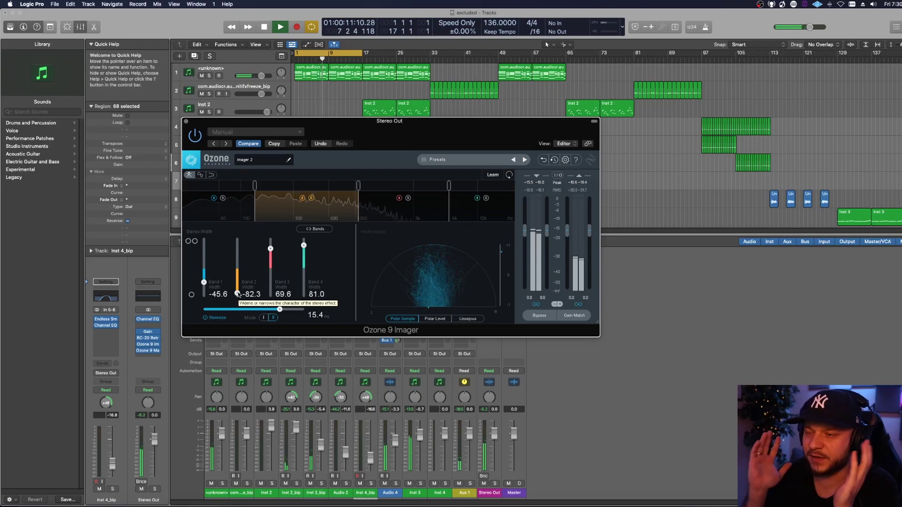
{"action": "left_click_drag", "start_coordinate": [238, 295], "coordinate": [239, 259]}
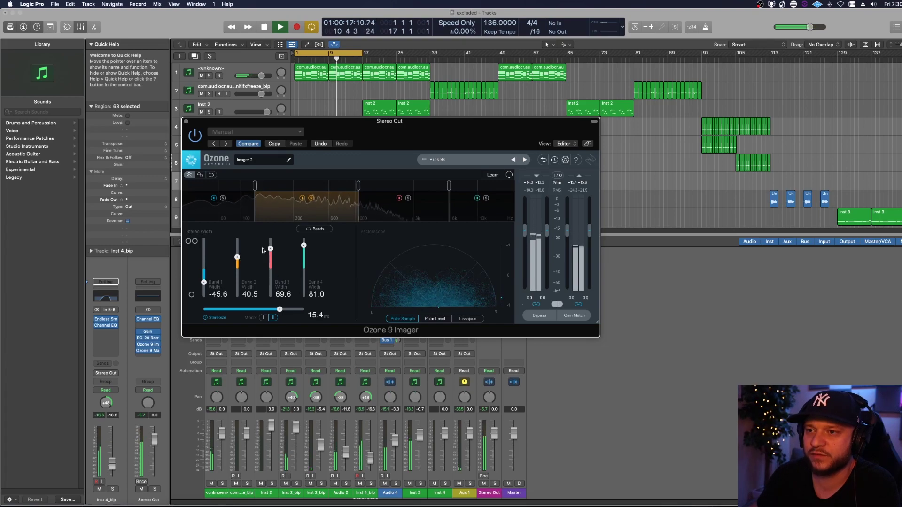
Step: Set the Imager's Band 3 width to 72.2 while listening to that band alone
{"action": "key", "text": "space"}
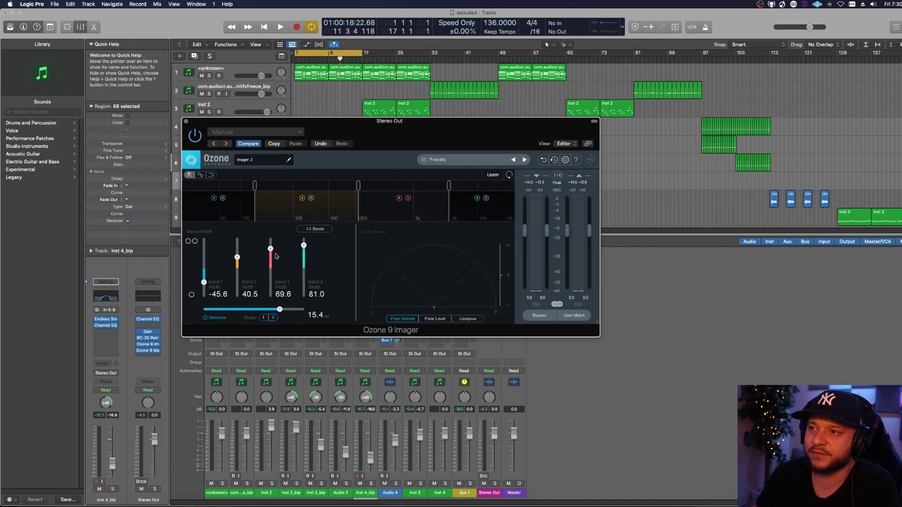
{"action": "key", "text": "space"}
{"action": "left_click_drag", "start_coordinate": [270, 249], "coordinate": [272, 248]}
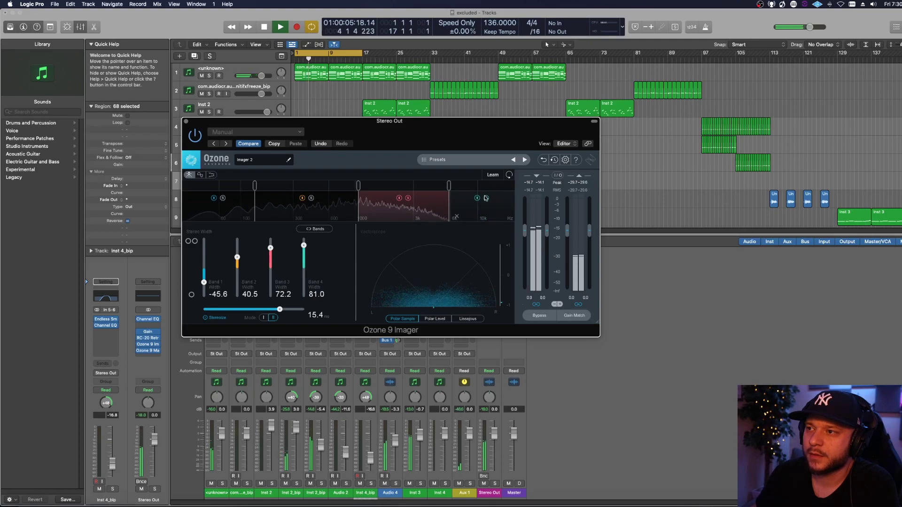
{"action": "key", "text": "space"}
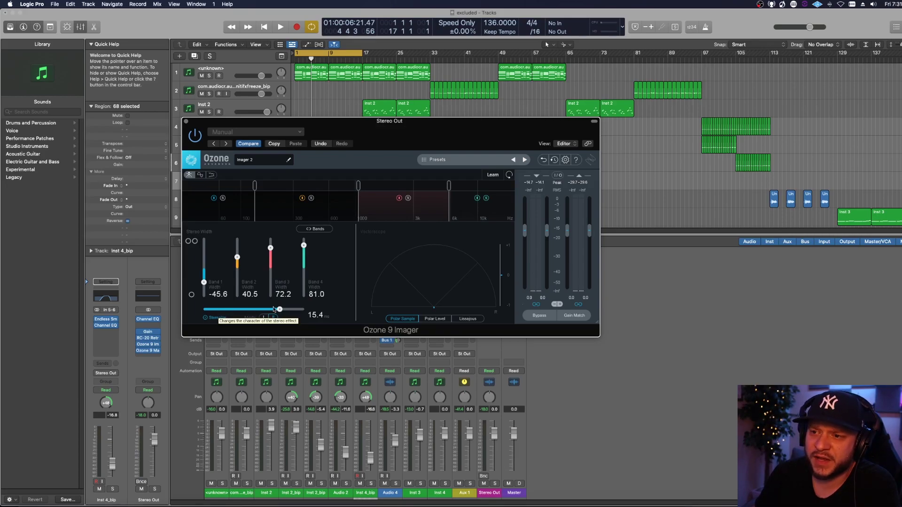
Step: Lower the Imager's Stereoize amount to about 14.9 ms and compare the playback with Stereoize off and on
{"action": "mouse_move", "coordinate": [277, 309]}
{"action": "left_mouse_down"}
{"action": "mouse_move", "coordinate": [227, 316]}
{"action": "mouse_move", "coordinate": [275, 311]}
{"action": "left_mouse_up"}
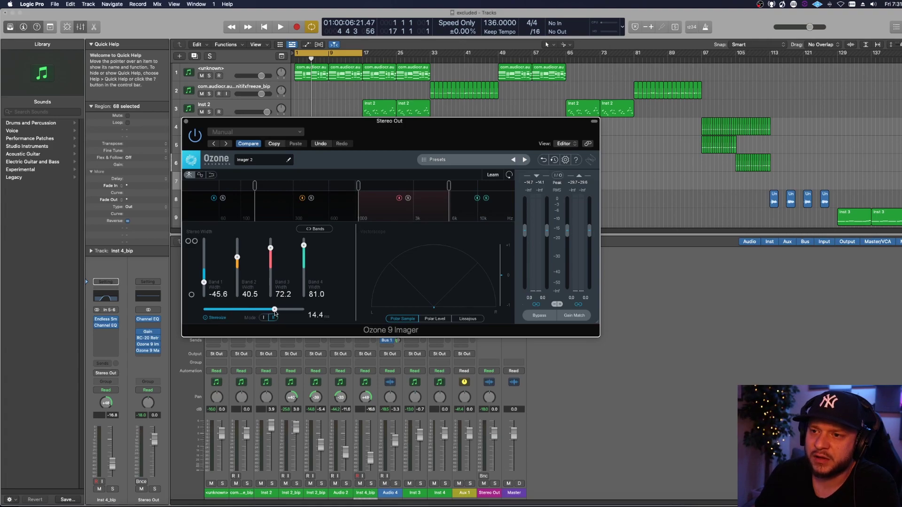
{"action": "left_click", "coordinate": [205, 319]}
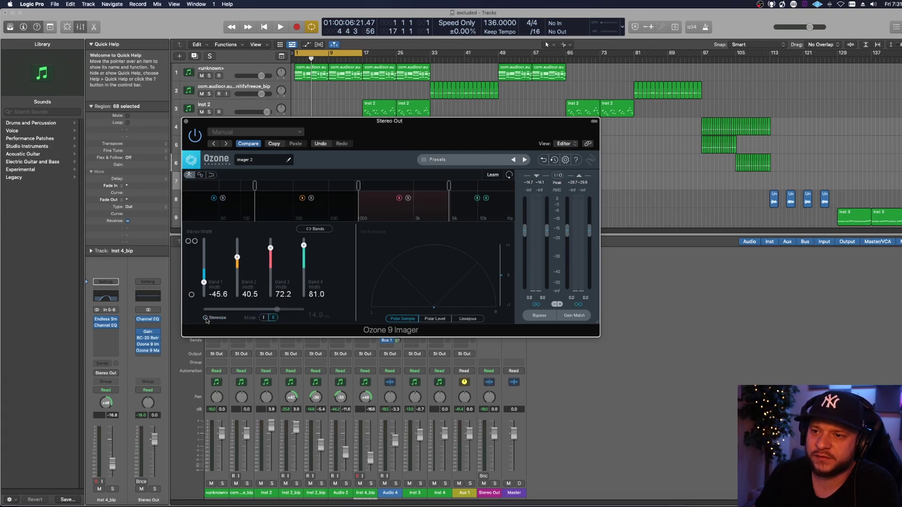
{"action": "key", "text": "space"}
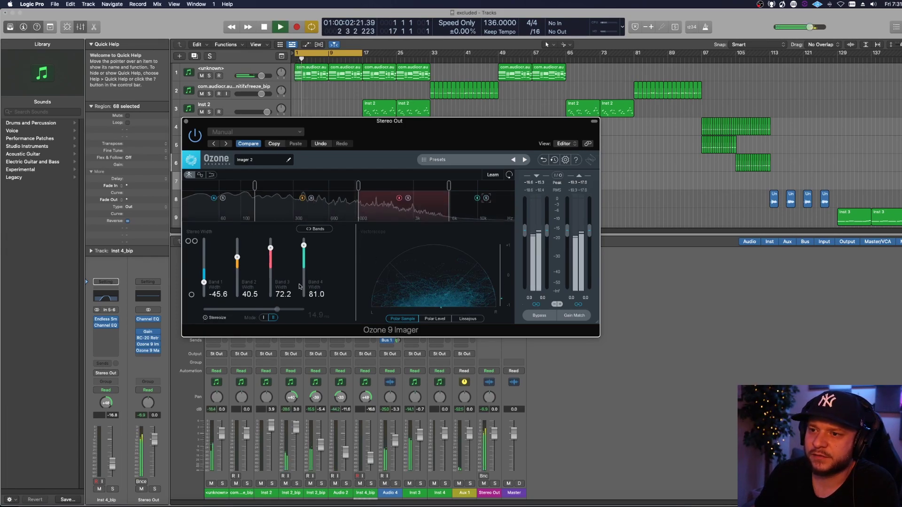
{"action": "left_click", "coordinate": [206, 318]}
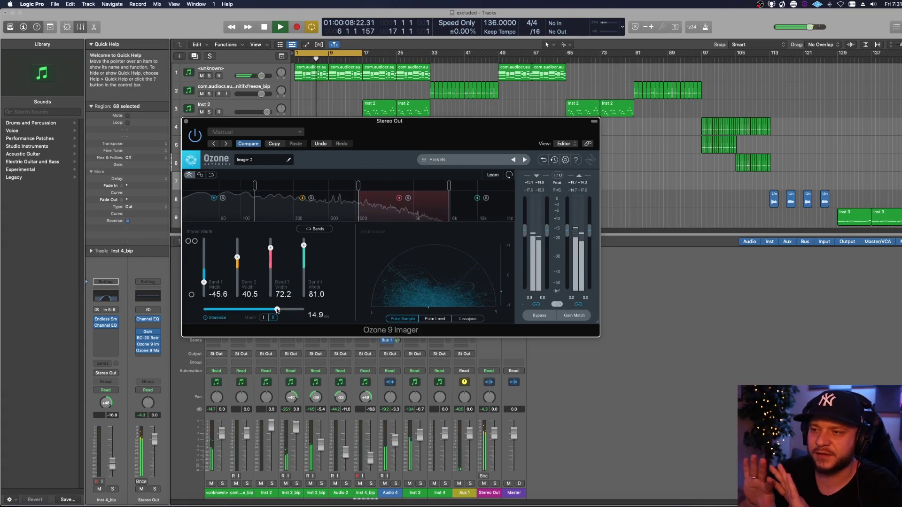
{"action": "key", "text": "space"}
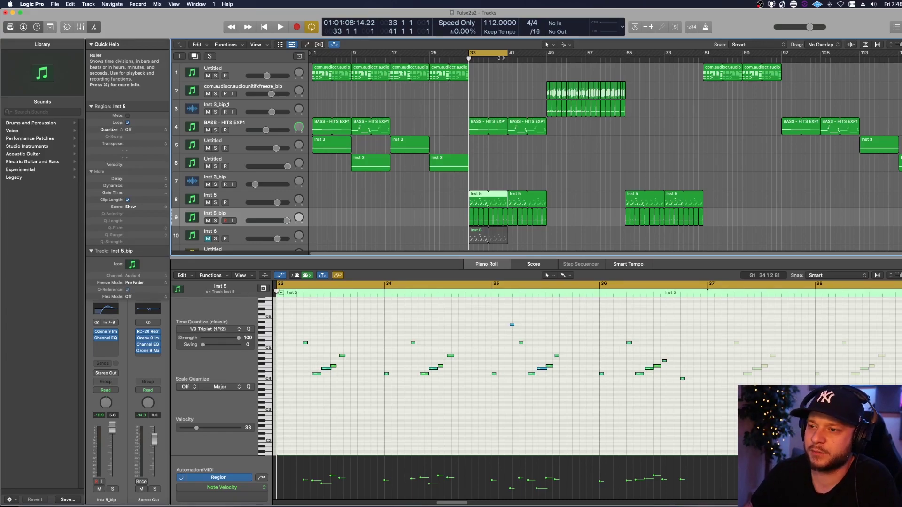
Step: Play the Inst 5 melody from bar 33 in the Pulse2s2 project and examine its notes and the available time quantize values
{"action": "key", "text": "space"}
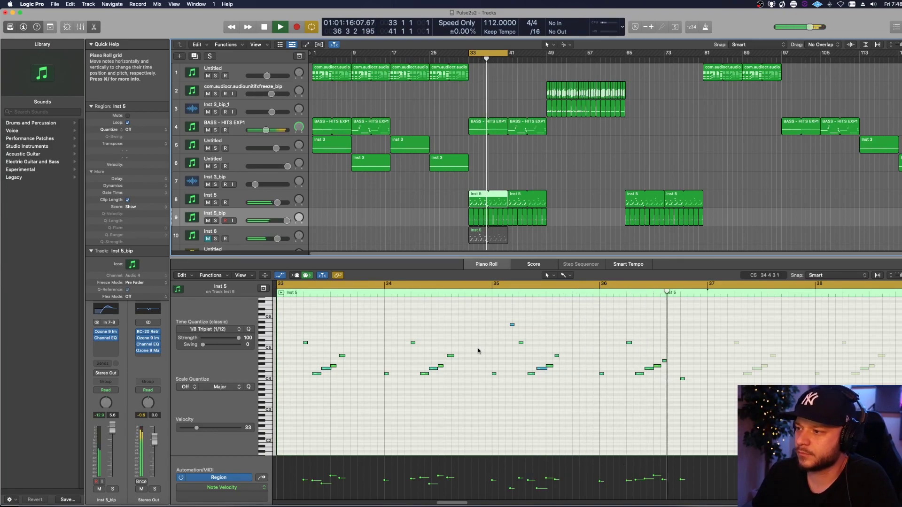
{"action": "key", "text": "space"}
{"action": "left_click", "coordinate": [304, 355]}
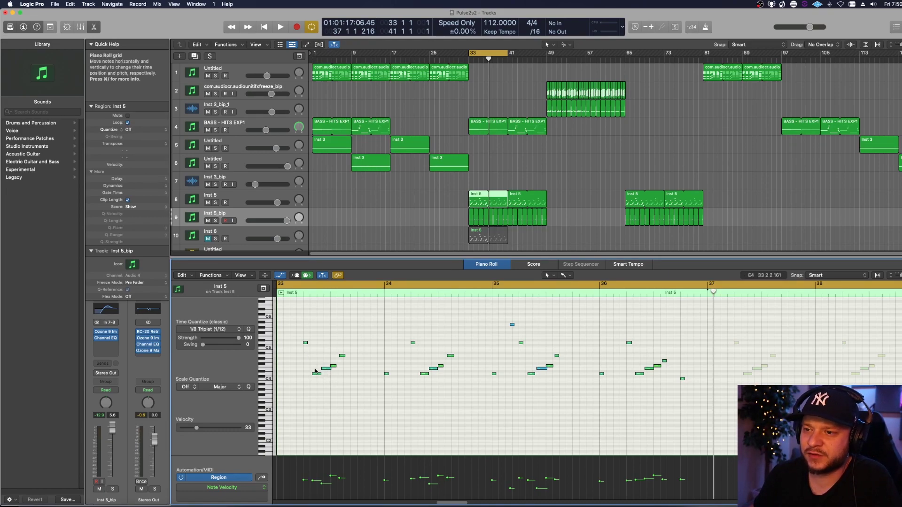
{"action": "left_click", "coordinate": [202, 330]}
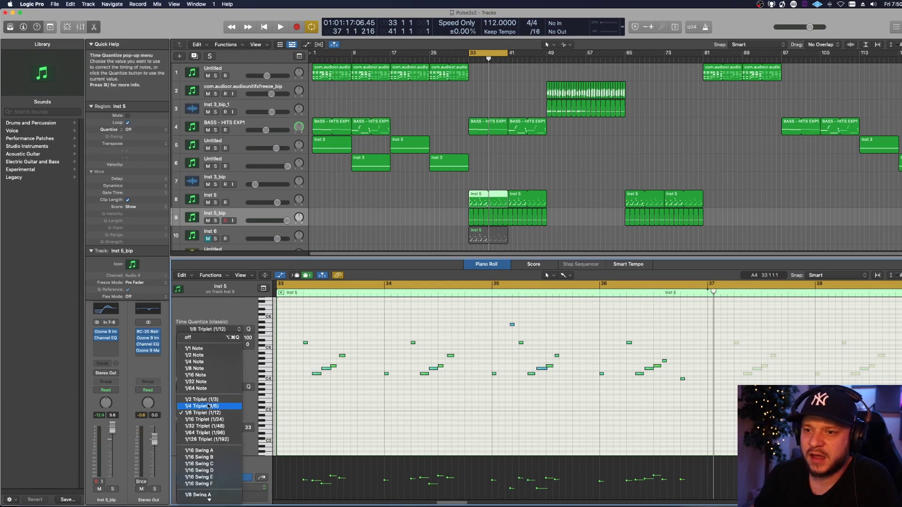
{"action": "left_click", "coordinate": [285, 351]}
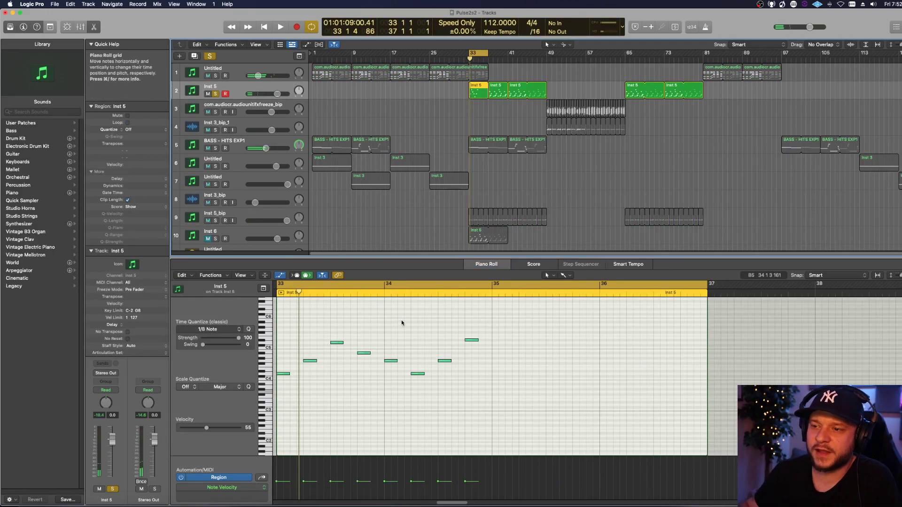
Step: Listen to the soloed Inst 5 melody at bar 33, move the cycle range to bars 37–41, and play that version for comparison
{"action": "key", "text": "space"}
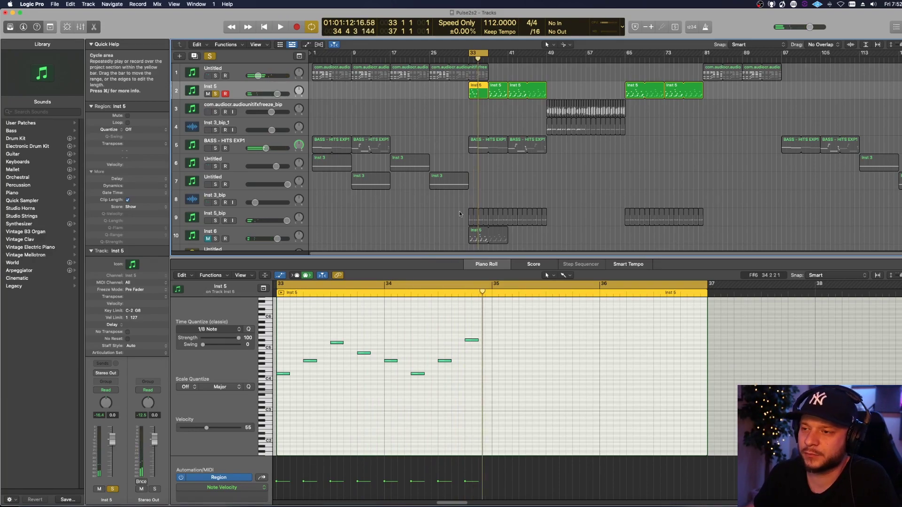
{"action": "left_click_drag", "start_coordinate": [478, 53], "coordinate": [498, 52]}
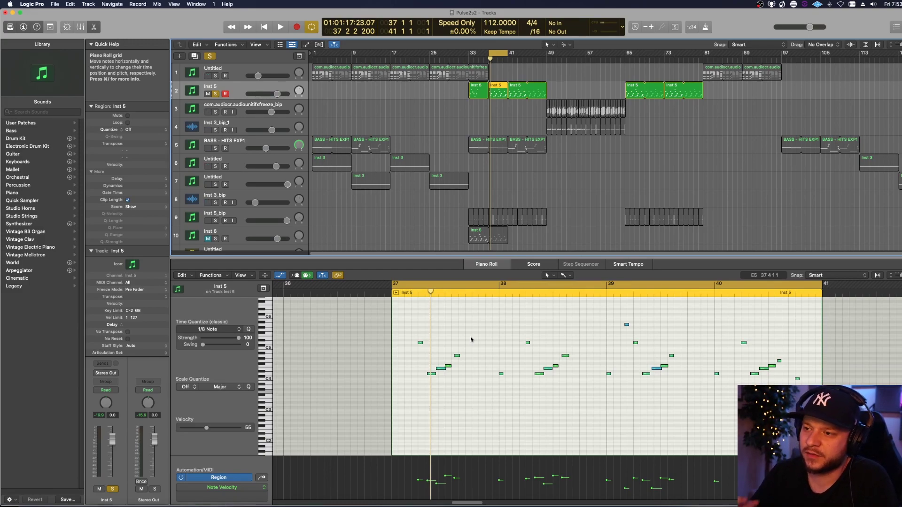
{"action": "key", "text": "space"}
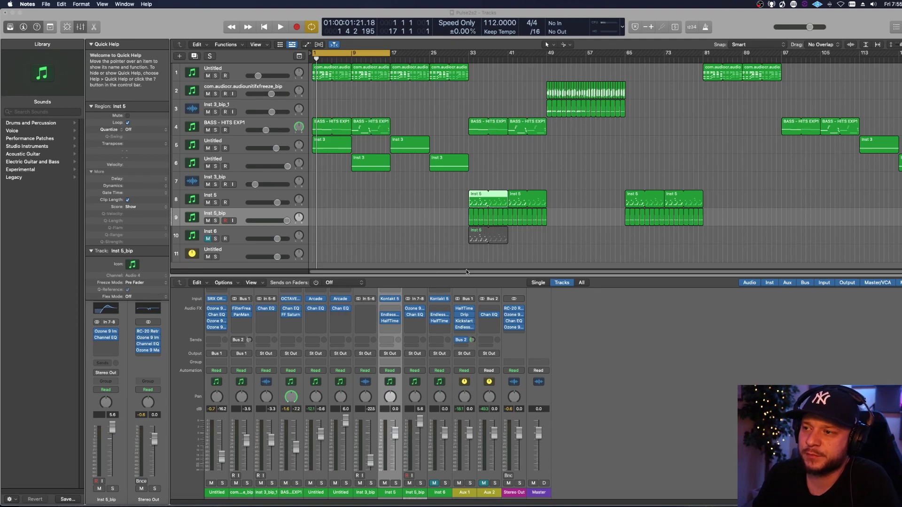
Step: Enlarge the mixer and select the channel strips from the first Untitled track through Inst 6
{"action": "left_click_drag", "start_coordinate": [465, 277], "coordinate": [462, 225]}
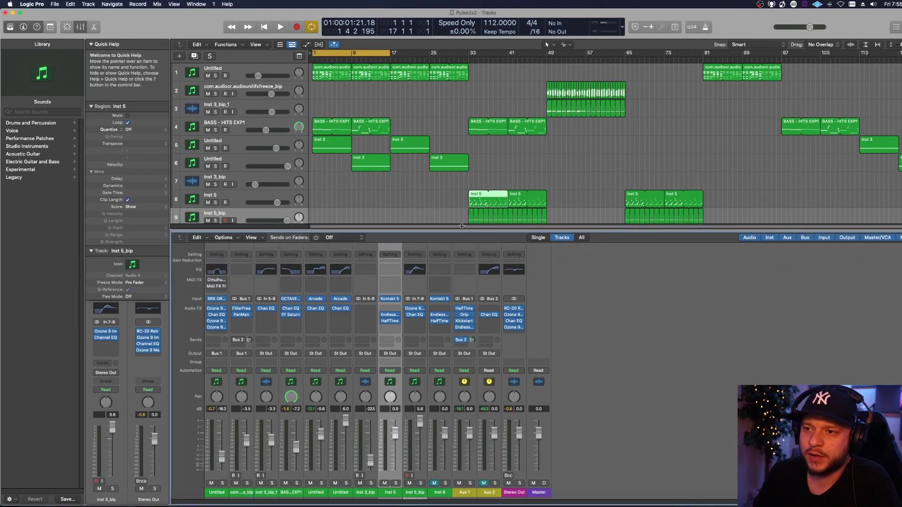
{"action": "left_click", "coordinate": [221, 478]}
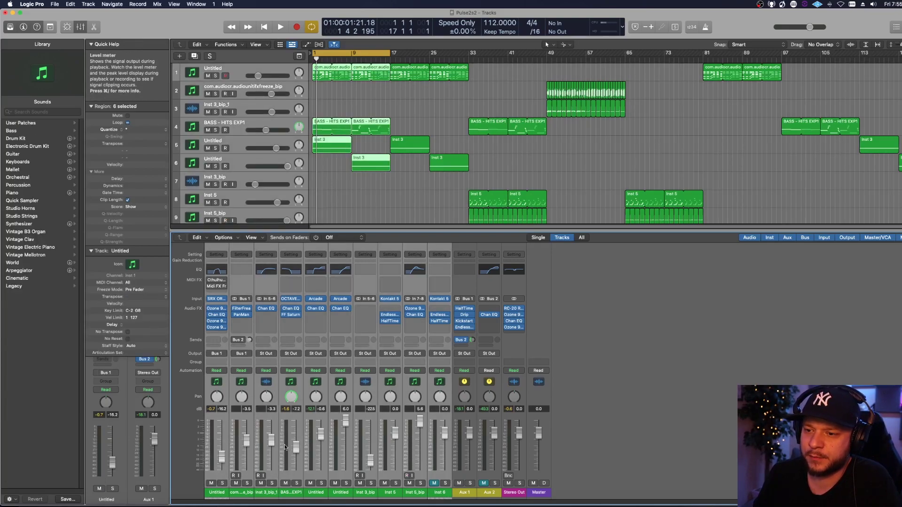
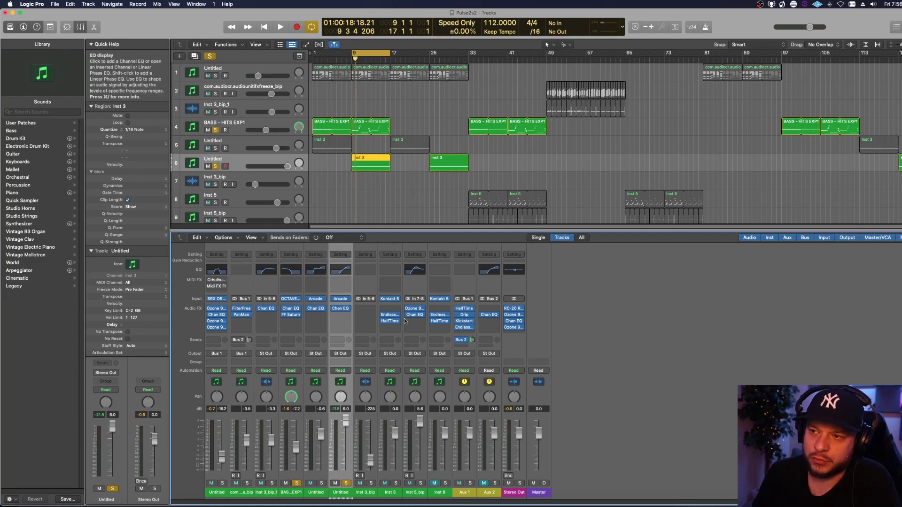
Step: Open the Channel EQ on the sixth track, examine its low cut and high boost during soloed playback, and close it
{"action": "left_click", "coordinate": [340, 269]}
{"action": "left_click_drag", "start_coordinate": [452, 92], "coordinate": [411, 212]}
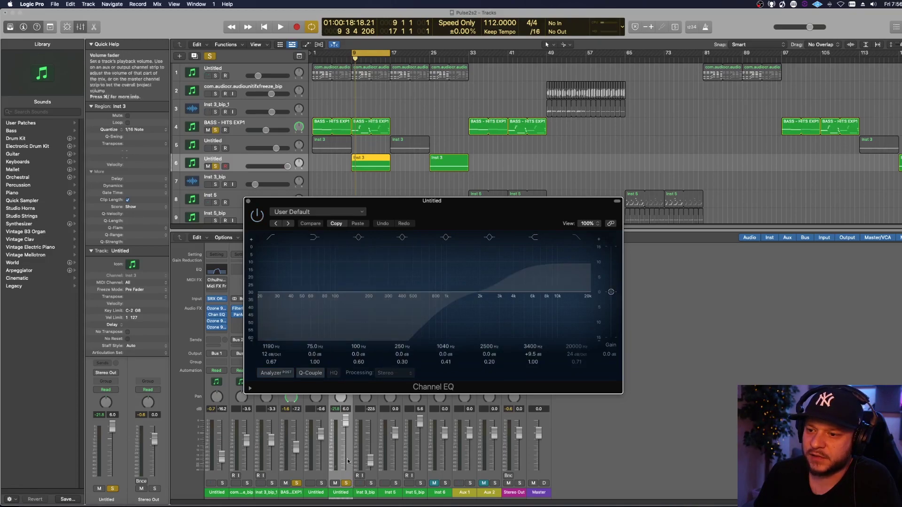
{"action": "key", "text": "space"}
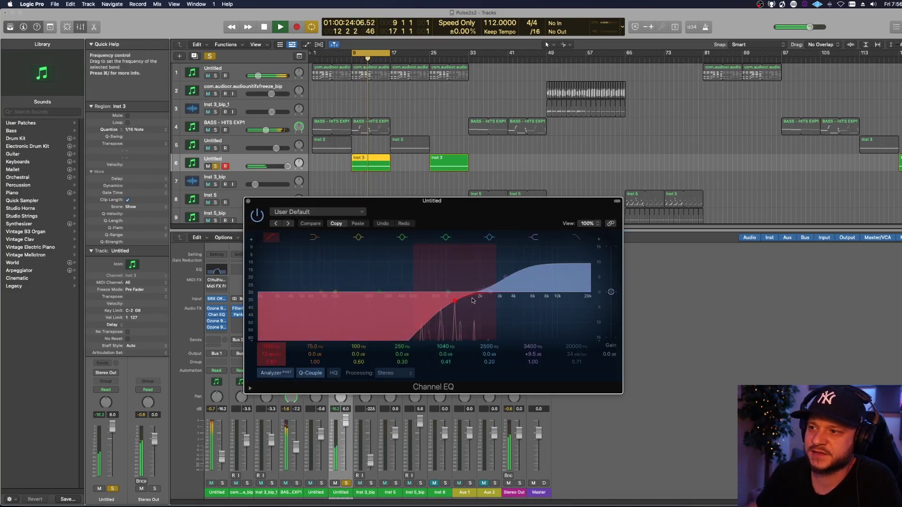
{"action": "key", "text": "space"}
{"action": "left_click", "coordinate": [249, 202]}
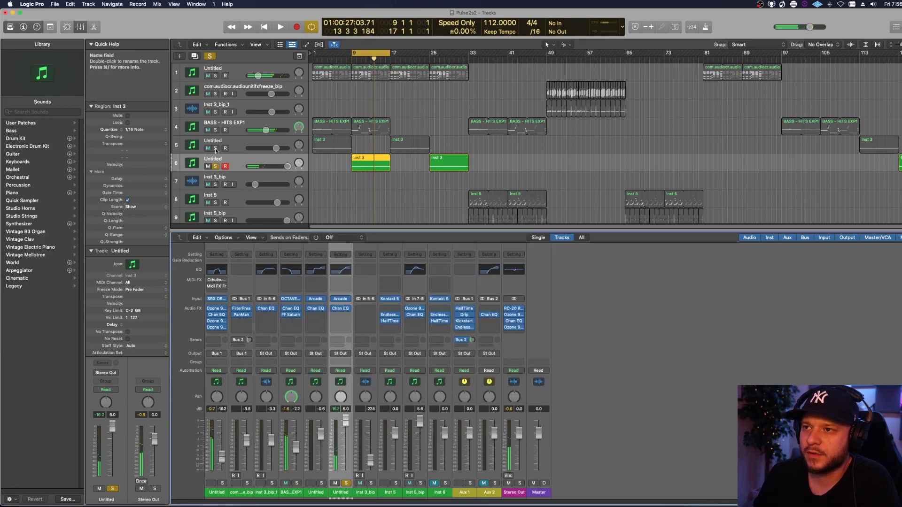
Step: Turn off the solos and play the full mix of the section starting at bar 9
{"action": "left_click", "coordinate": [215, 166]}
{"action": "key", "text": "space"}
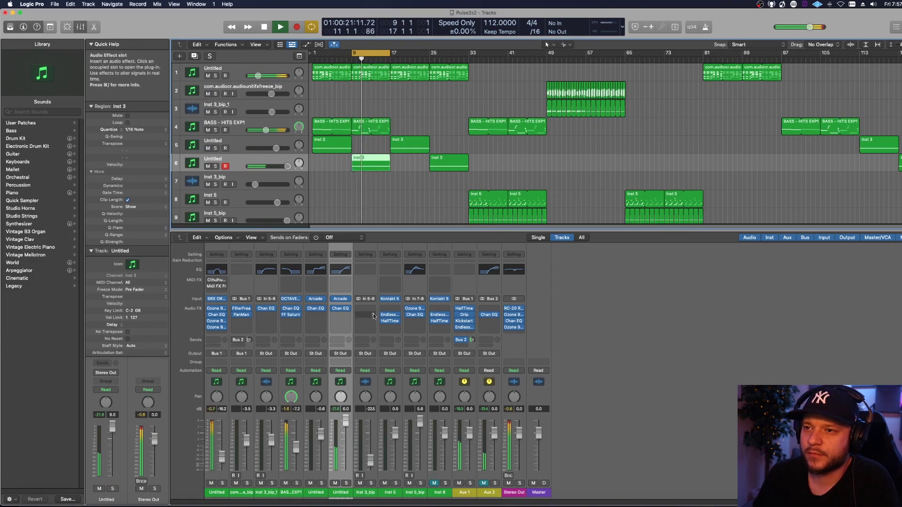
{"action": "key", "text": "space"}
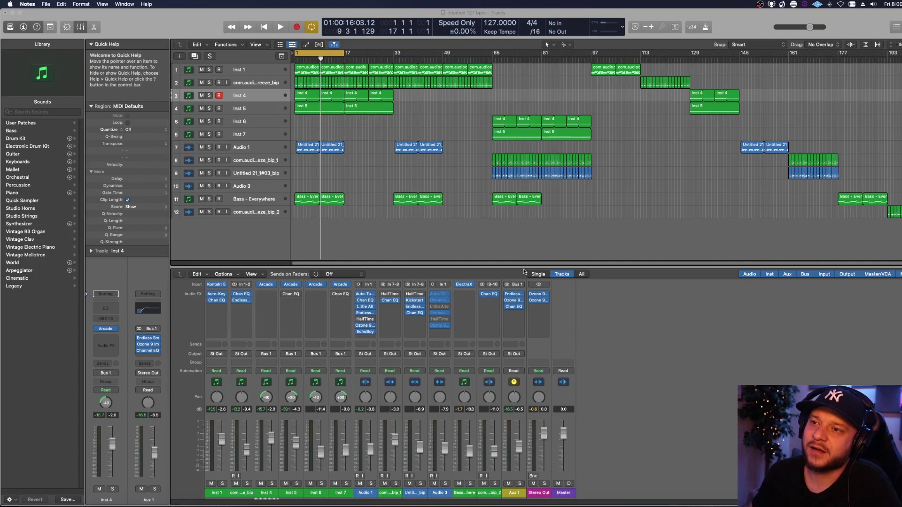
Step: Play the Intuition 127 bpm project with all tracks from bar 1 through the cycle range
{"action": "left_click", "coordinate": [328, 162]}
{"action": "key", "text": "Return"}
{"action": "key", "text": "space"}
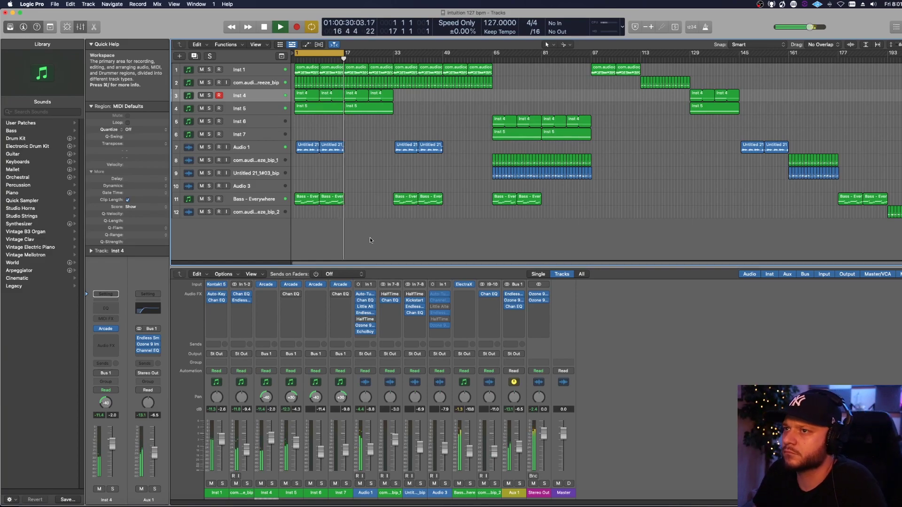
{"action": "key", "text": "space"}
Step: Solo the Audio 1 track and bypass its EchoBoy, Ozone 9 Imager, Endless Smile and Little AlterBoy effects
{"action": "left_click", "coordinate": [207, 148]}
{"action": "left_click", "coordinate": [208, 148]}
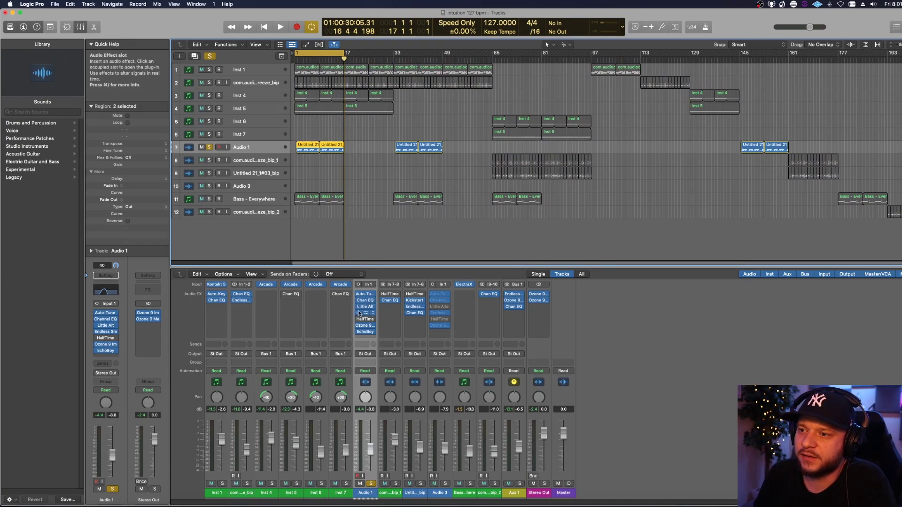
{"action": "left_click", "coordinate": [357, 332]}
{"action": "left_click", "coordinate": [357, 325]}
{"action": "left_click", "coordinate": [358, 313]}
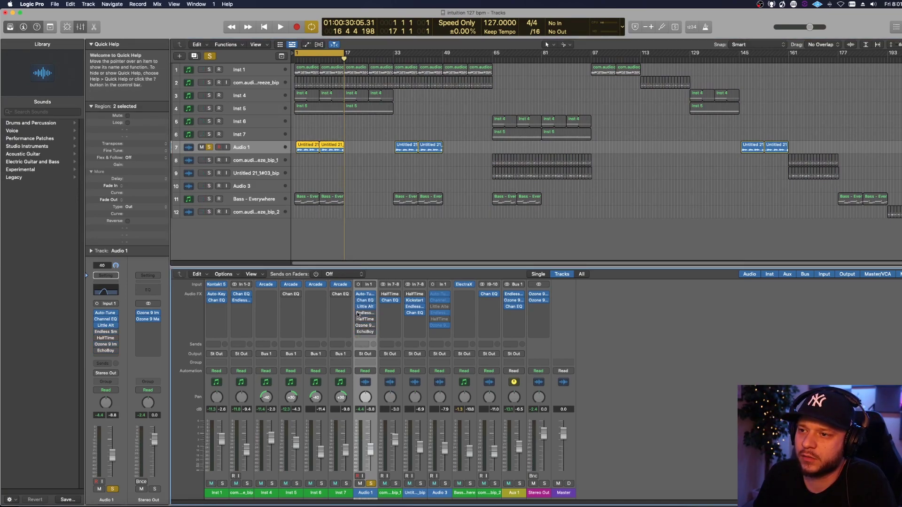
{"action": "left_click", "coordinate": [357, 306]}
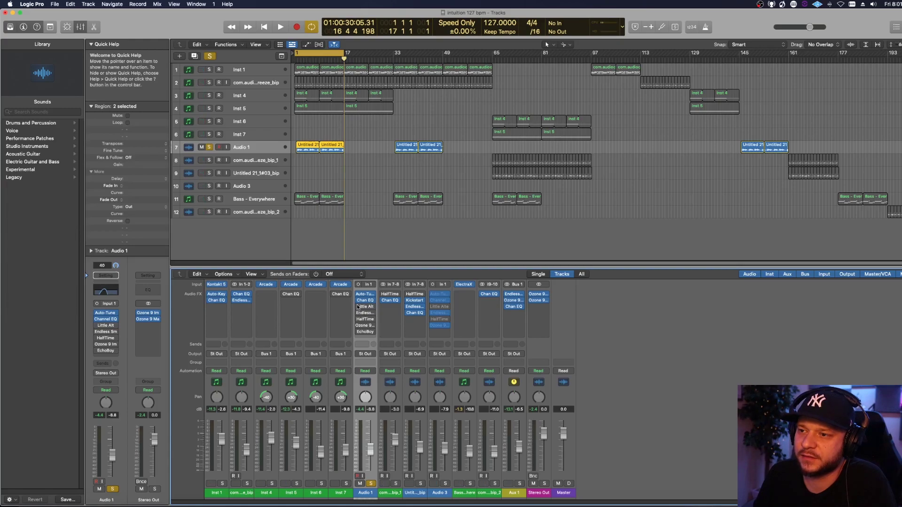
Step: Listen to the soloed Audio 1 track with only Auto-Tune active
{"action": "key", "text": "space"}
{"action": "scroll", "coordinate": [358, 310], "scroll_direction": "up", "scroll_amount": 3}
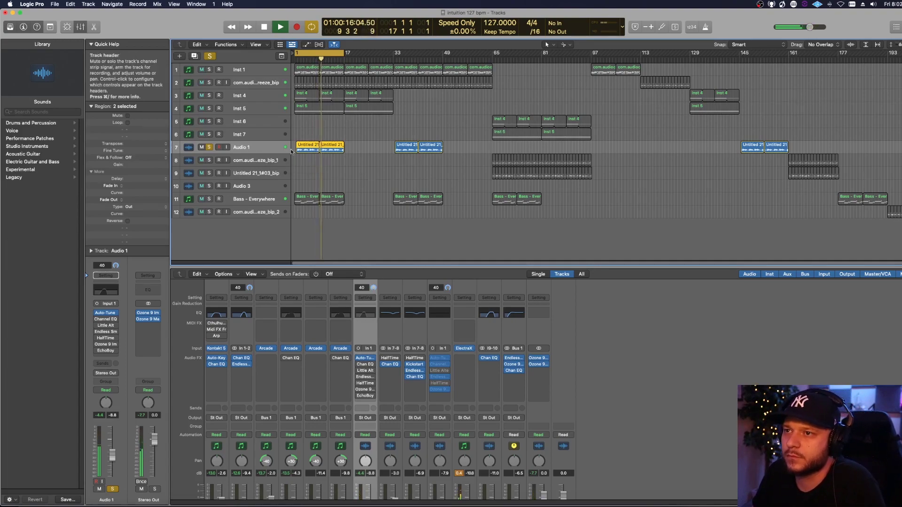
{"action": "key", "text": "space"}
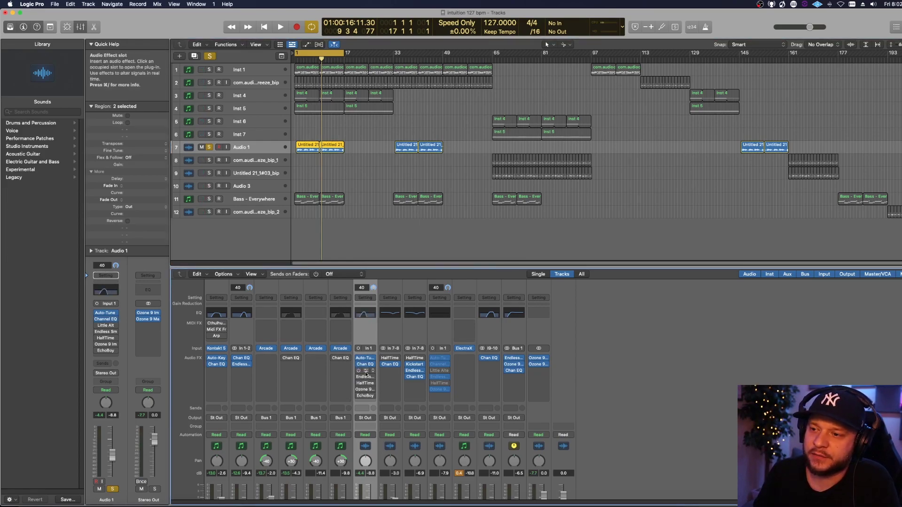
Step: Open Audio 1's Channel EQ with the effect active and examine its band-limiting curve during playback
{"action": "left_click", "coordinate": [366, 313]}
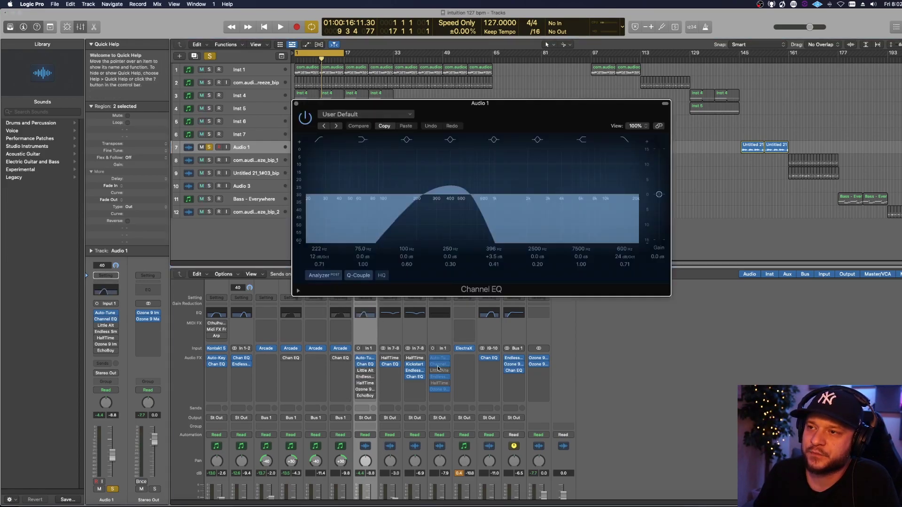
{"action": "left_click_drag", "start_coordinate": [366, 226], "coordinate": [424, 240]}
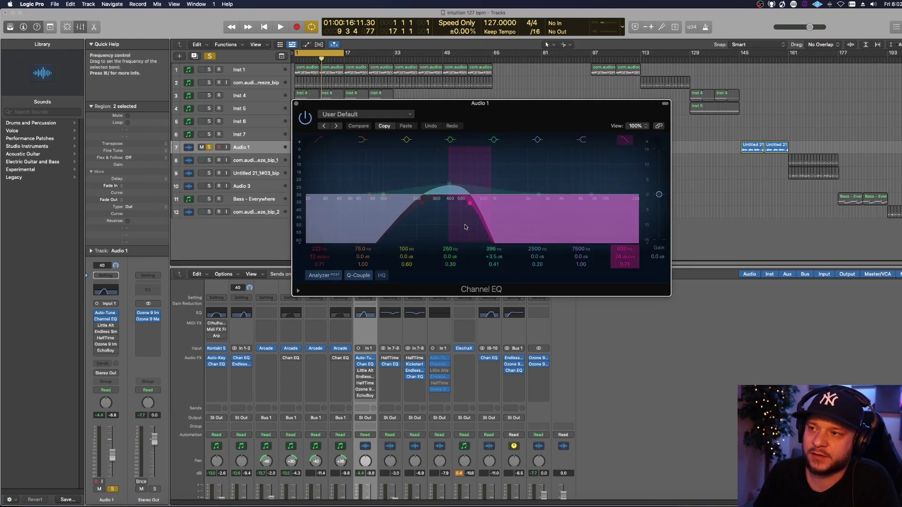
{"action": "key", "text": "space"}
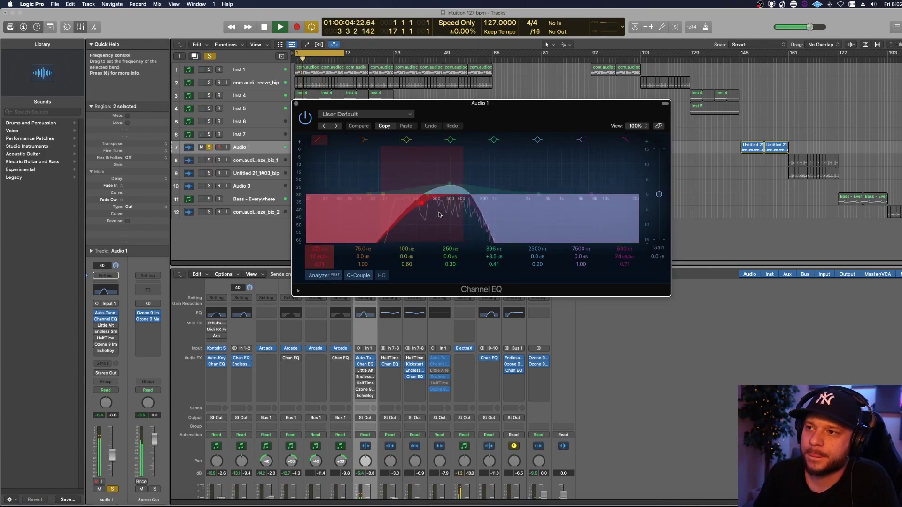
{"action": "key", "text": "space"}
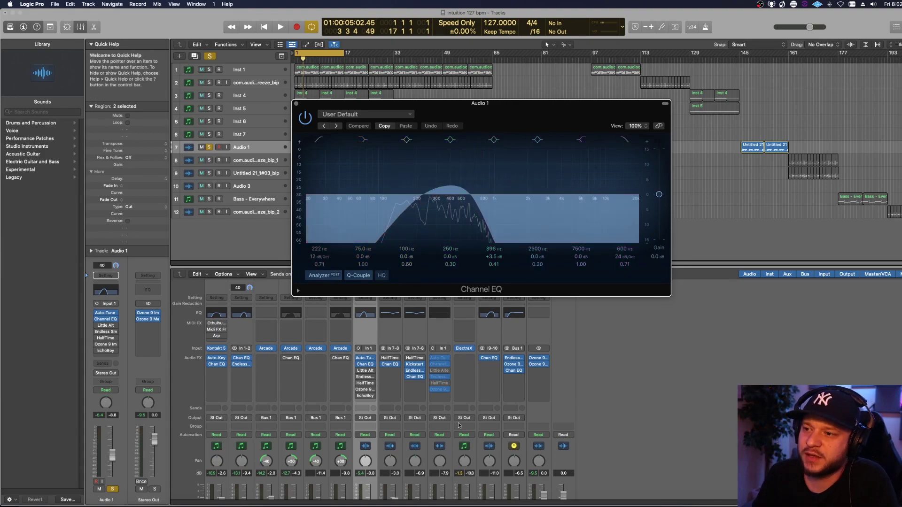
Step: Turn Audio 1's Little AlterBoy back on and listen to the soloed track with its editor open
{"action": "left_click", "coordinate": [361, 371]}
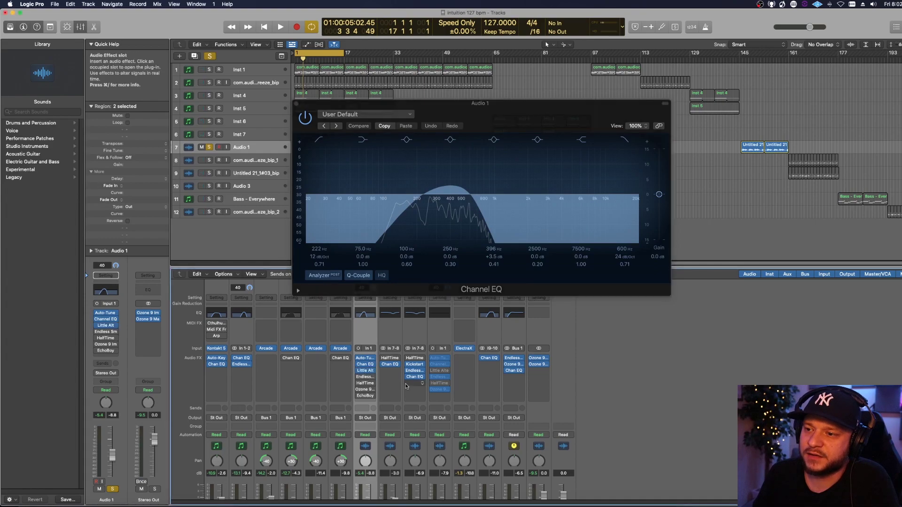
{"action": "left_click_drag", "start_coordinate": [464, 121], "coordinate": [427, 160]}
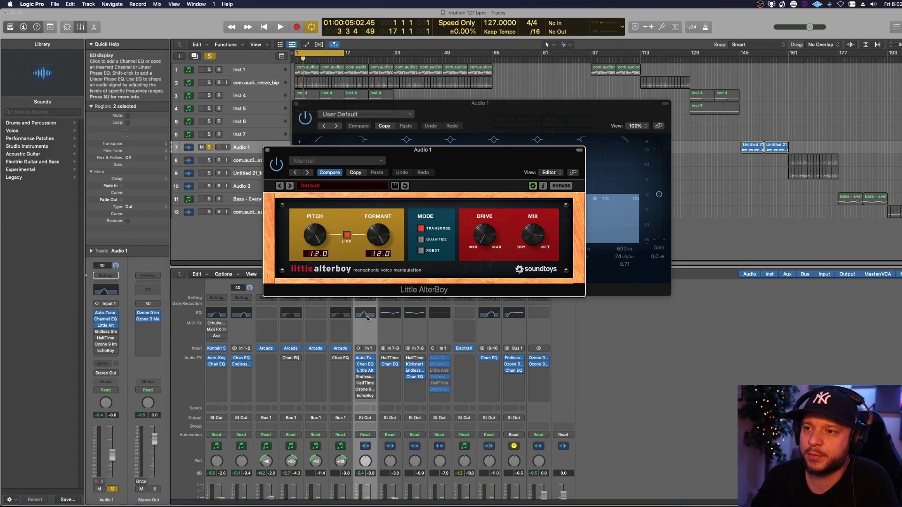
{"action": "key", "text": "space"}
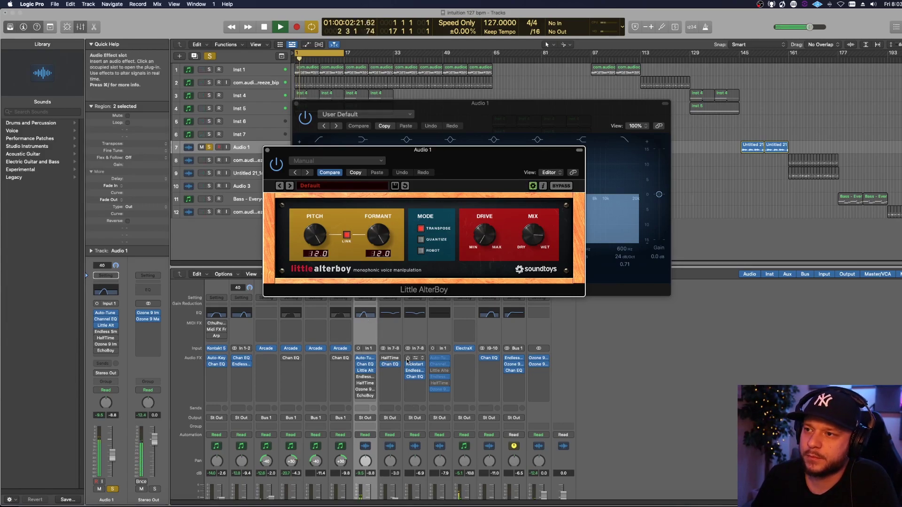
{"action": "key", "text": "space"}
Step: Turn Audio 1's Endless Smile back on and listen to the soloed track with its editor open
{"action": "left_click", "coordinate": [365, 376]}
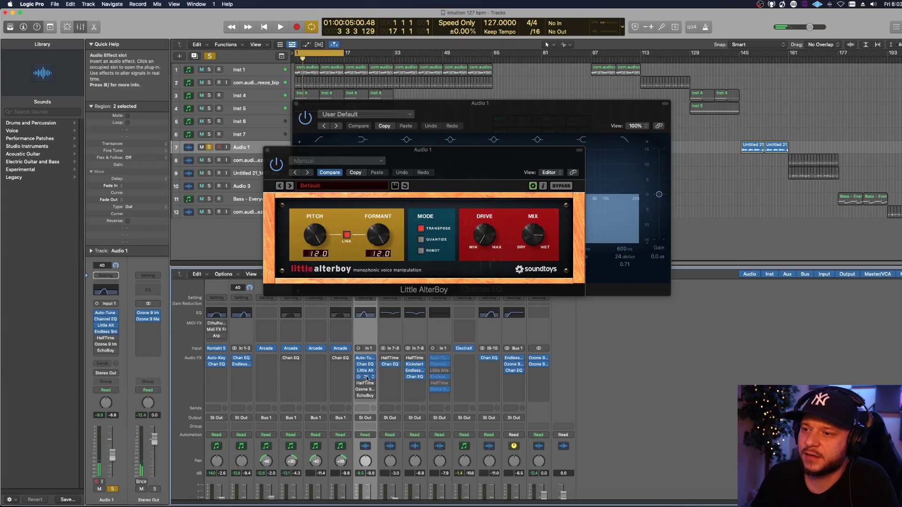
{"action": "left_click_drag", "start_coordinate": [412, 111], "coordinate": [349, 112]}
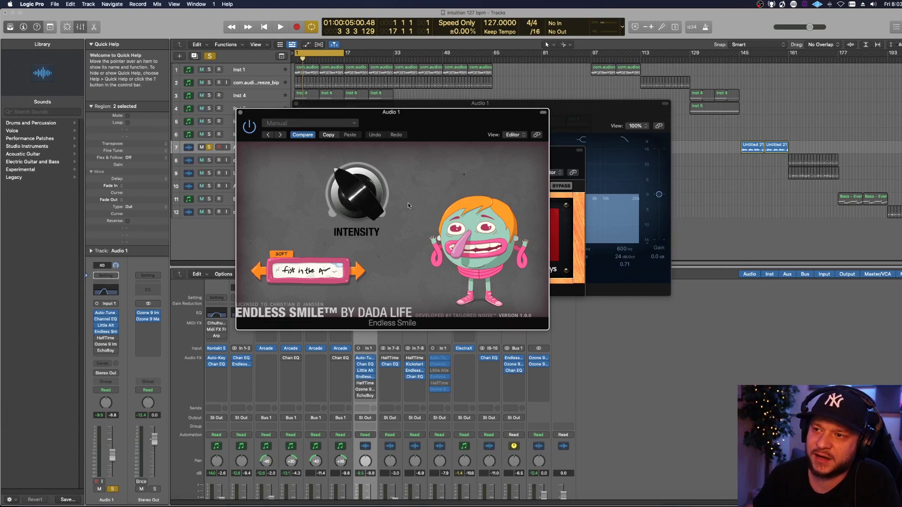
{"action": "left_click_drag", "start_coordinate": [449, 128], "coordinate": [443, 124]}
{"action": "key", "text": "space"}
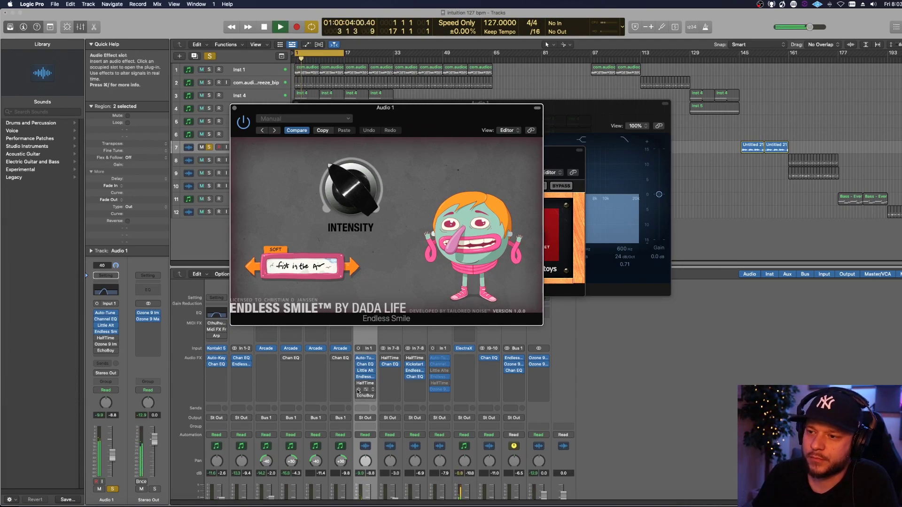
{"action": "key", "text": "space"}
Step: Unsolo Audio 1, reactivate its Ozone 9 Imager and EchoBoy, and play the mix with their editors open
{"action": "key", "text": "s"}
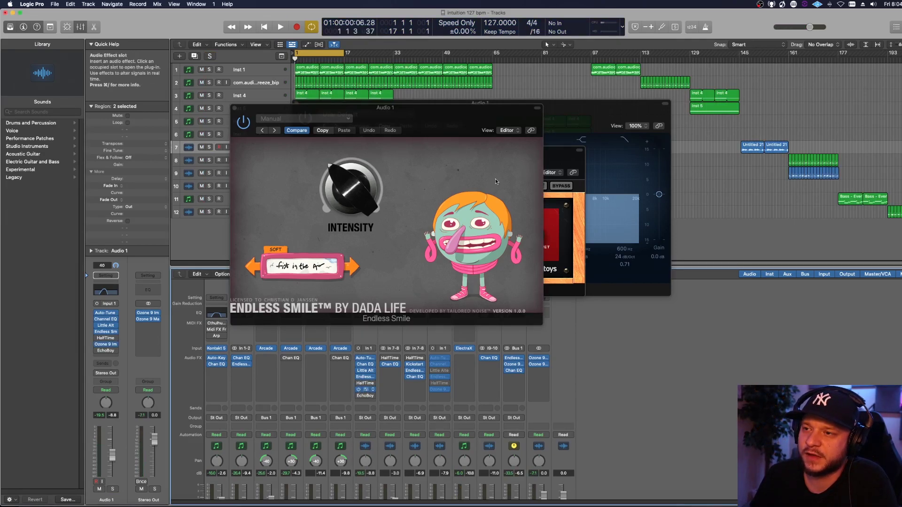
{"action": "left_click_drag", "start_coordinate": [476, 113], "coordinate": [396, 166]}
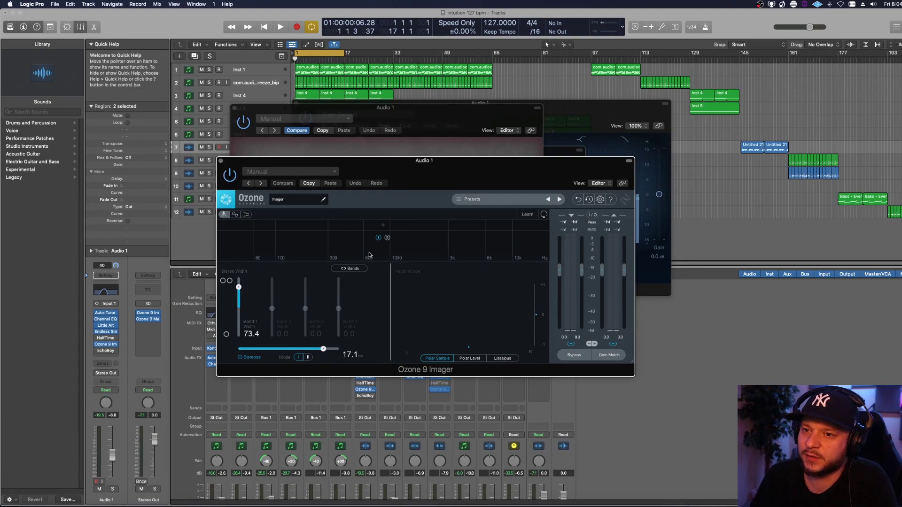
{"action": "key", "text": "space"}
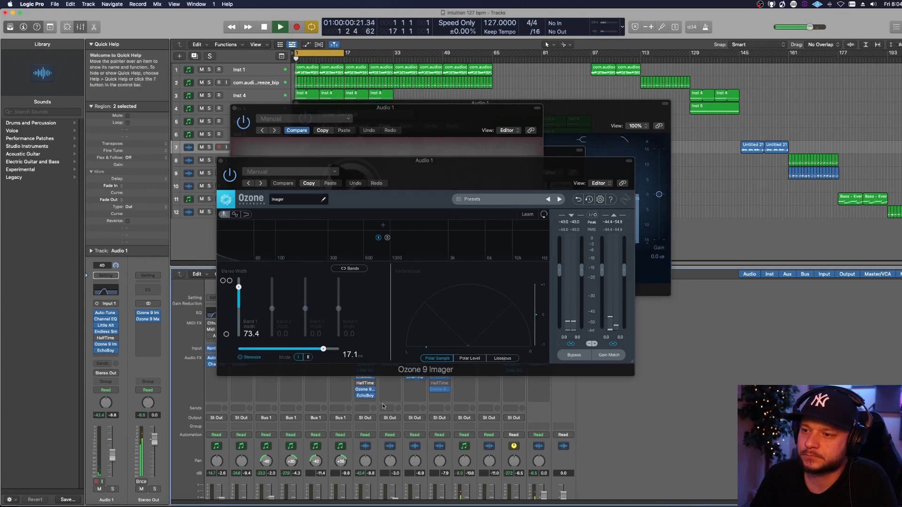
{"action": "left_click", "coordinate": [365, 396]}
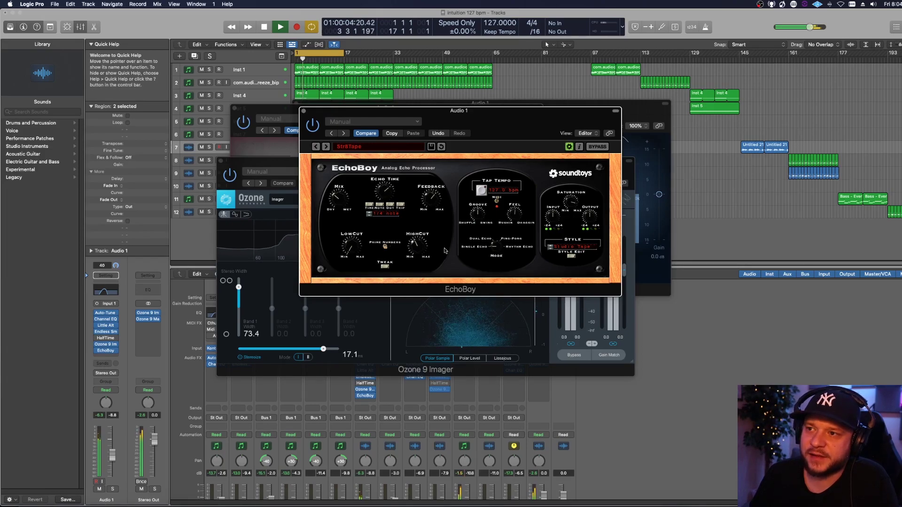
{"action": "key", "text": "space"}
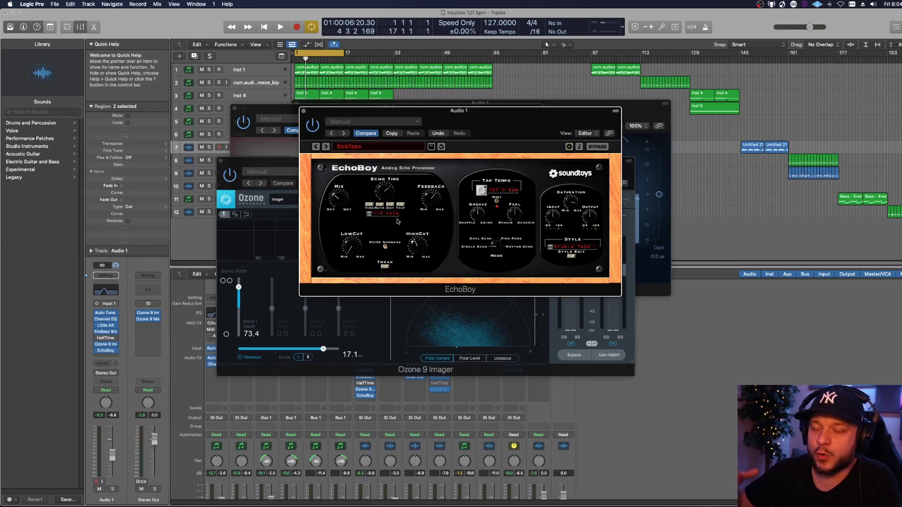
Step: Hide the open plug-in windows and play the full mix with Audio 1's effects active
{"action": "key", "text": "v"}
{"action": "key", "text": "space"}
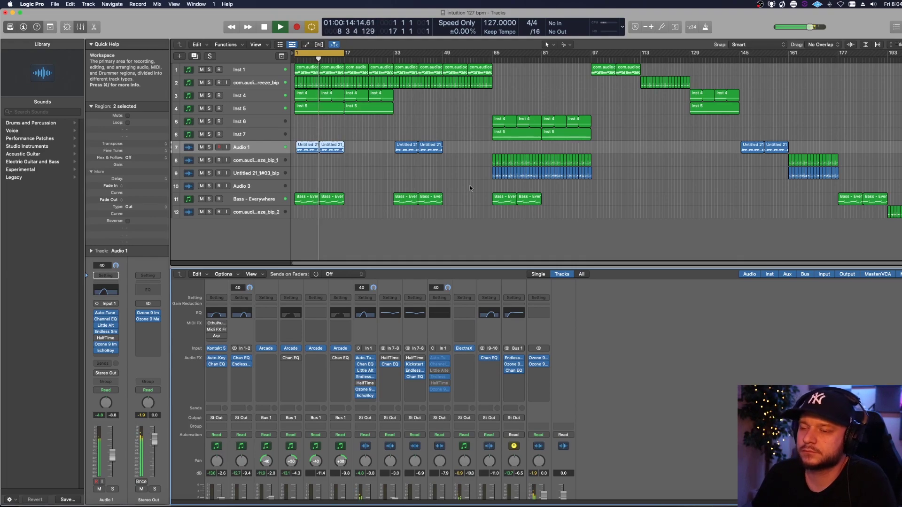
{"action": "key", "text": "space"}
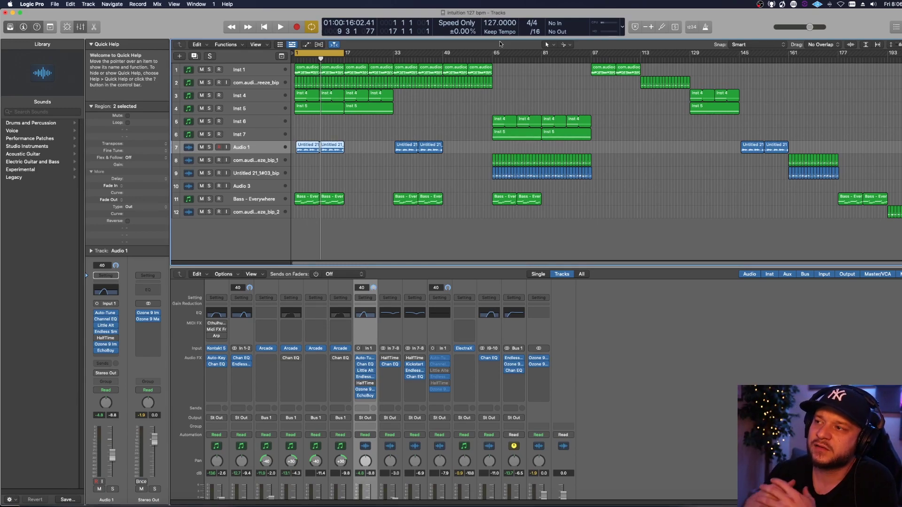
Step: Set a new cycle range from bar 97 to bar 210 over the spread-out layers
{"action": "key", "text": "c"}
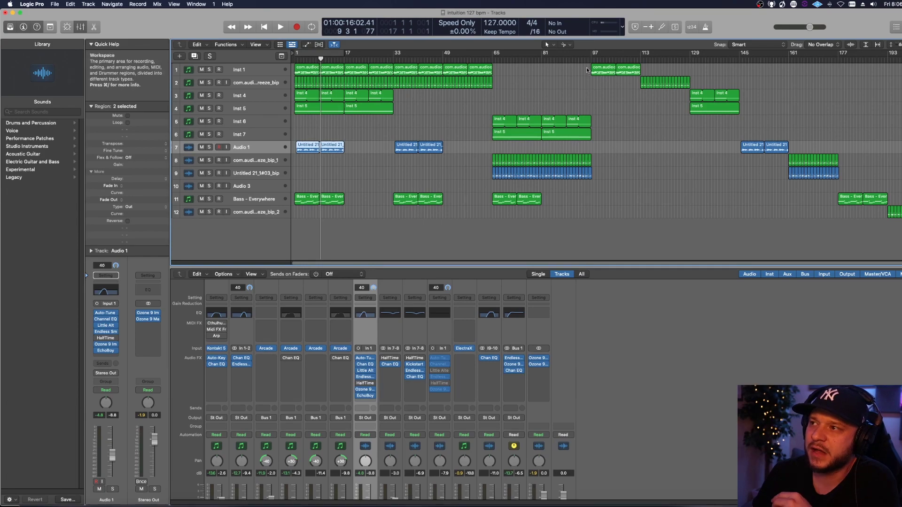
{"action": "left_click_drag", "start_coordinate": [592, 53], "coordinate": [900, 70]}
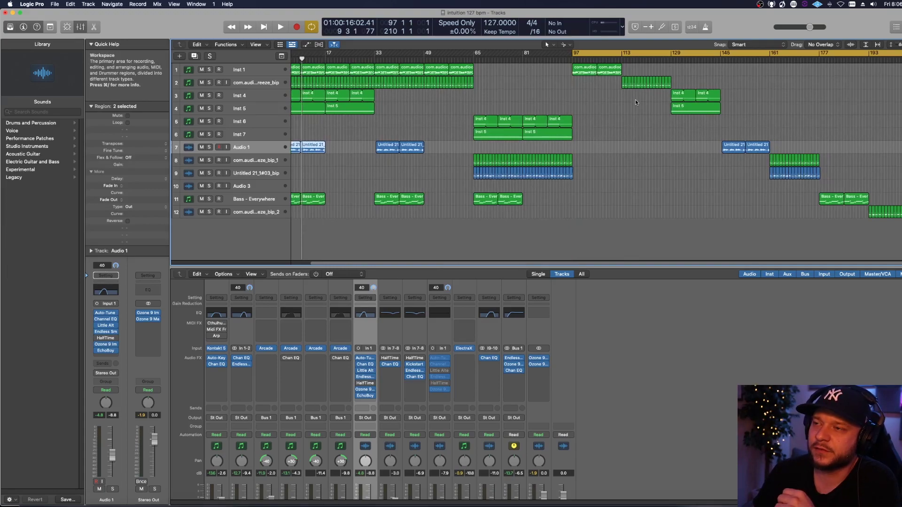